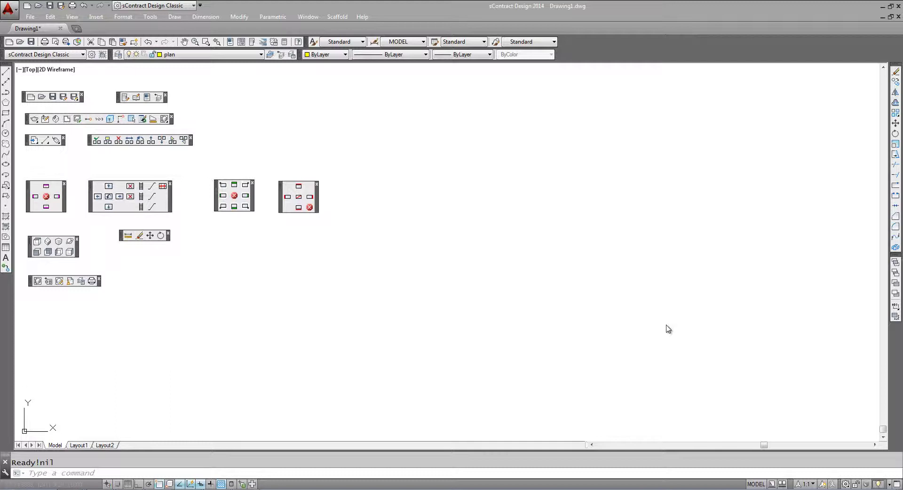
- In the setup's Extra Setup options, make Base Jack the top jack type
click(147, 98)
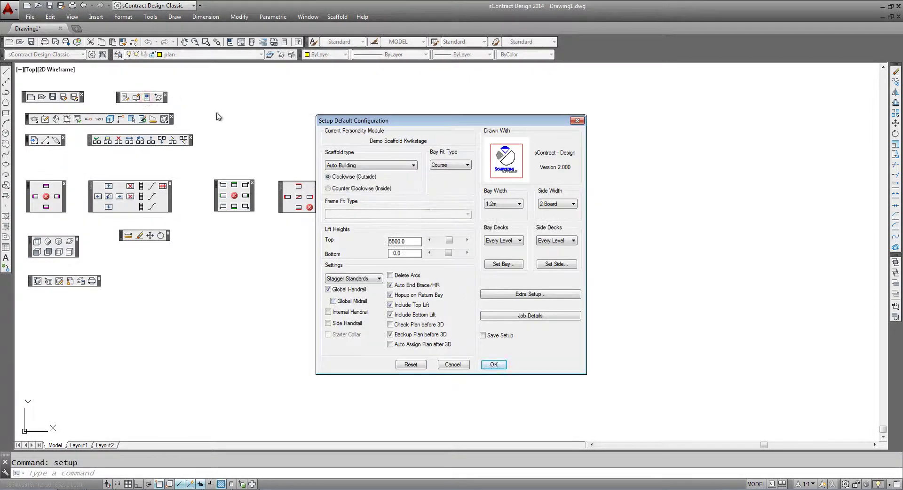
click(513, 295)
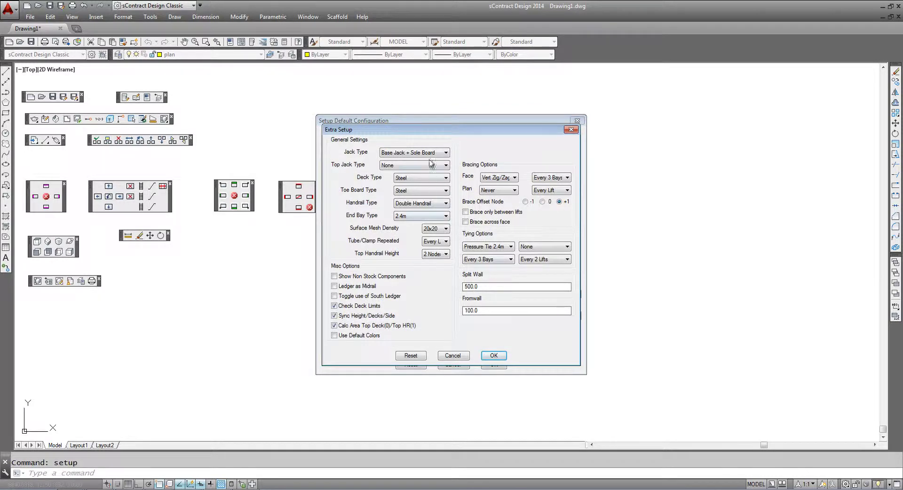
click(426, 165)
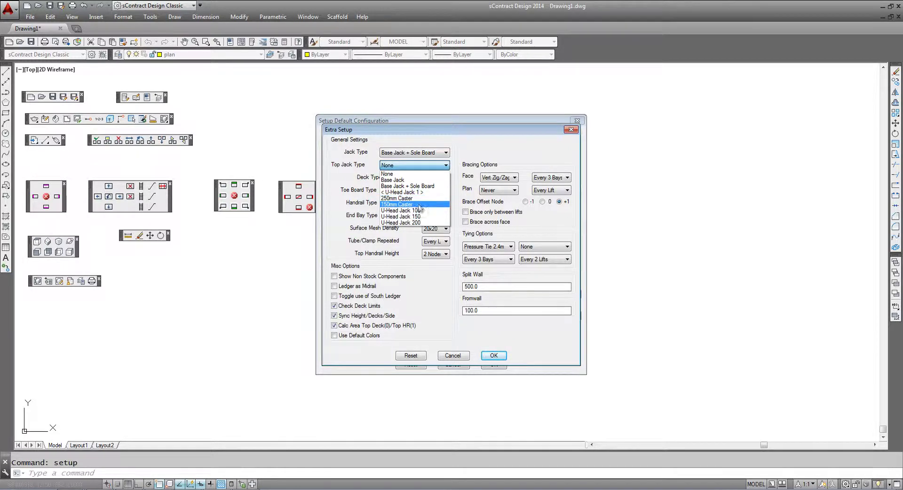
click(412, 180)
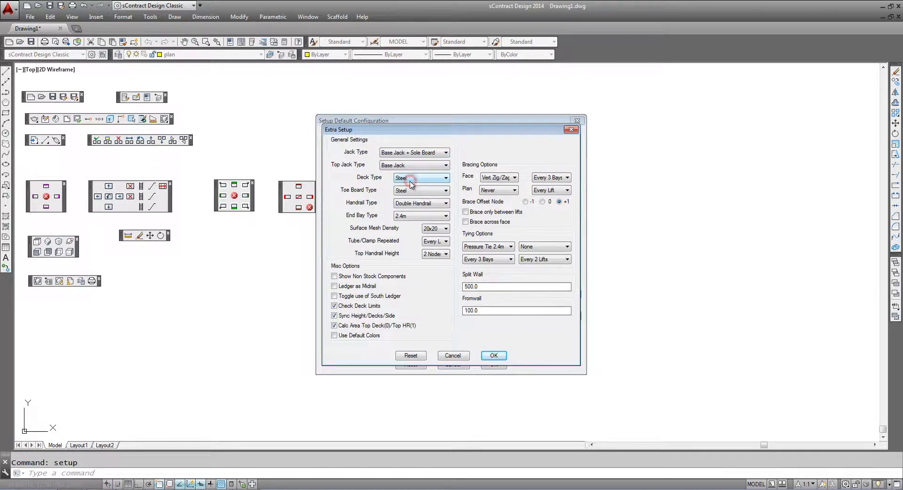
click(490, 356)
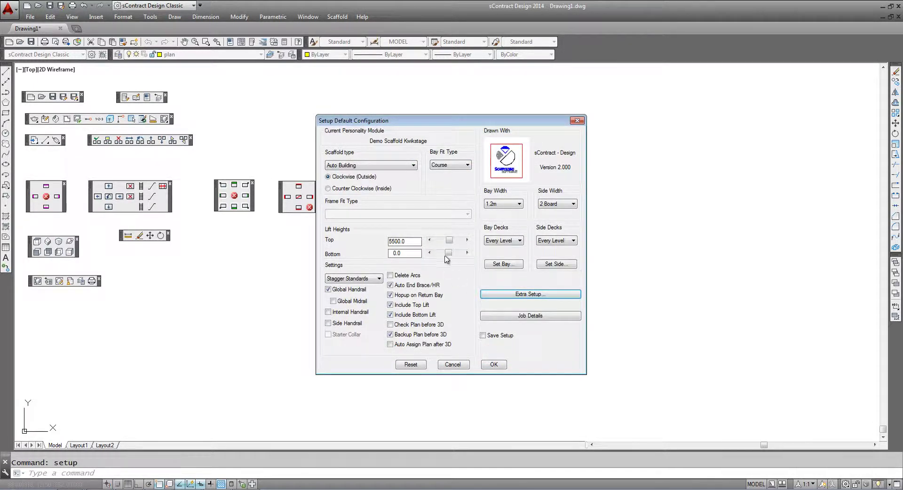
- Raise the top lift height from 5500 to 8000 and confirm the setup
click(467, 241)
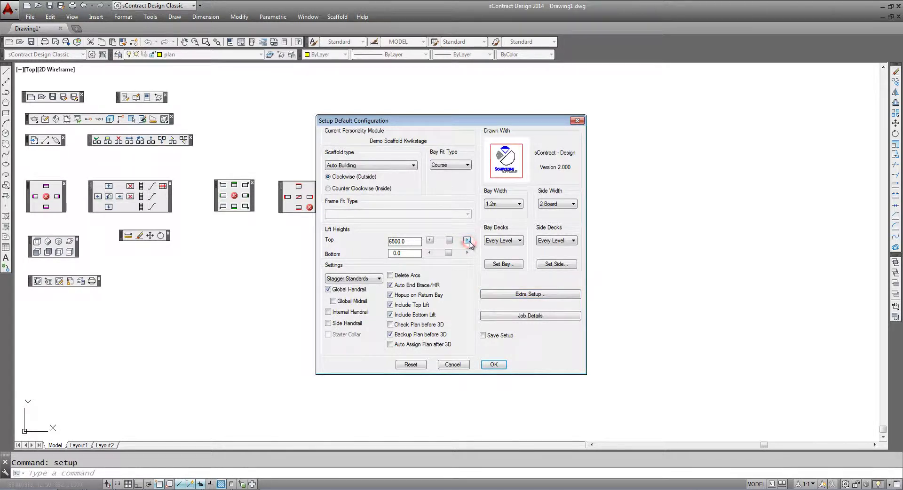
click(467, 240)
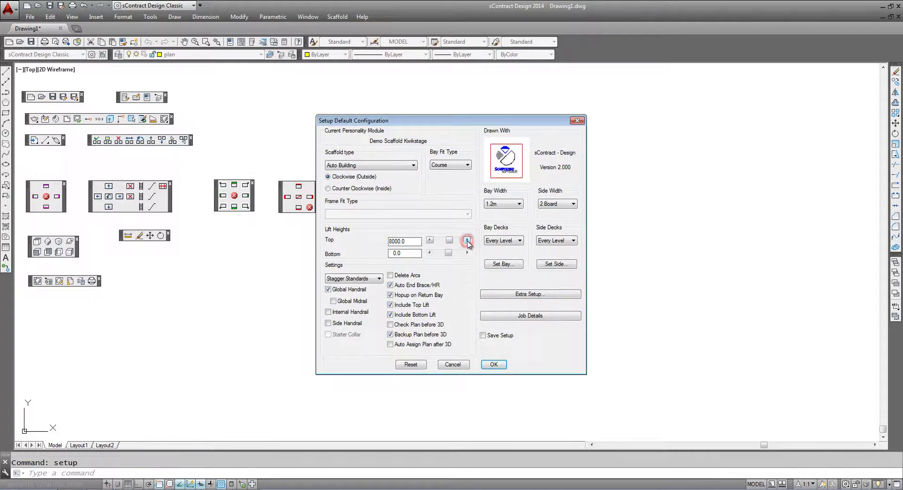
click(493, 365)
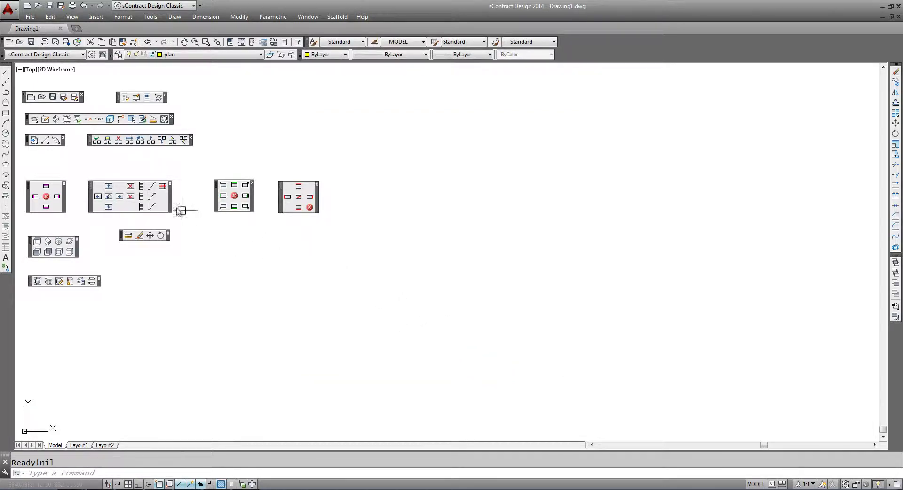
- Place a horizontal, orthogonal scaffold wall made of a single custom 2.4m bay
click(97, 141)
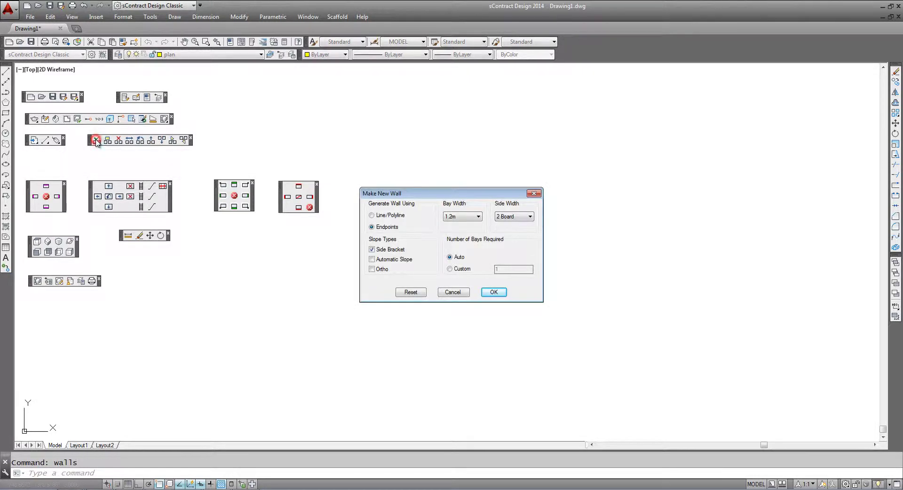
click(450, 270)
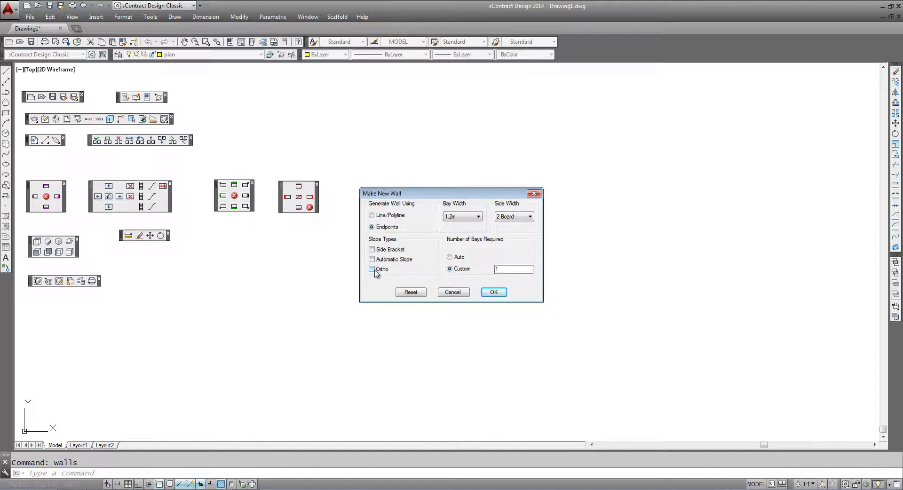
click(372, 270)
click(489, 292)
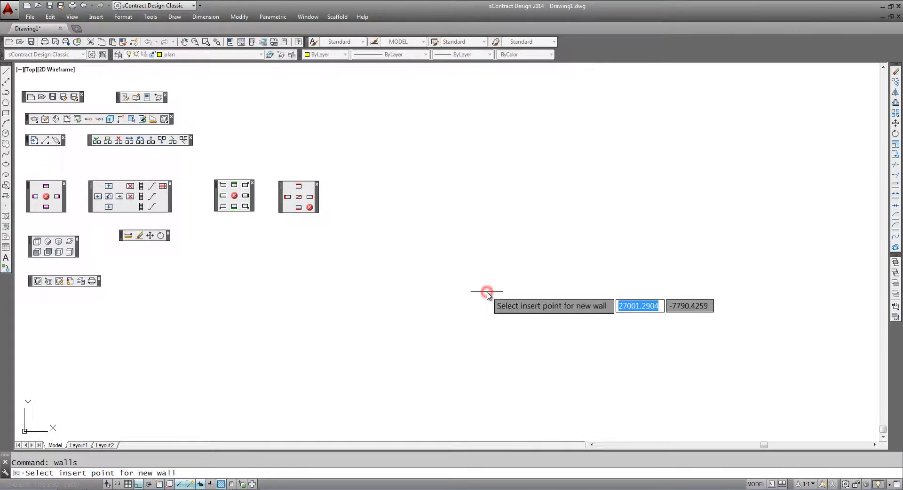
click(353, 232)
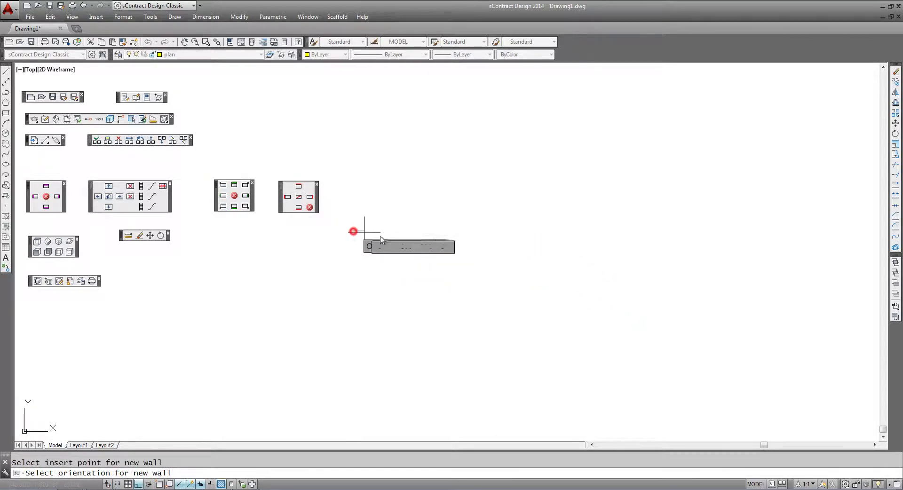
click(463, 239)
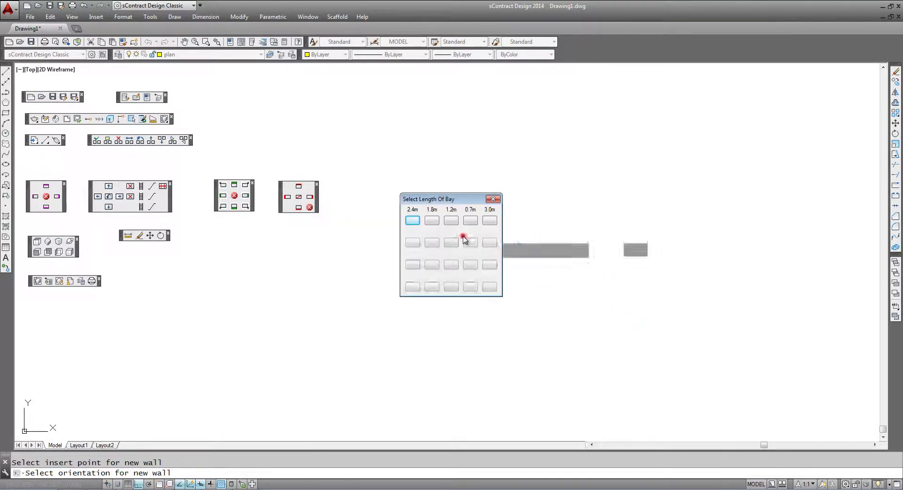
click(412, 221)
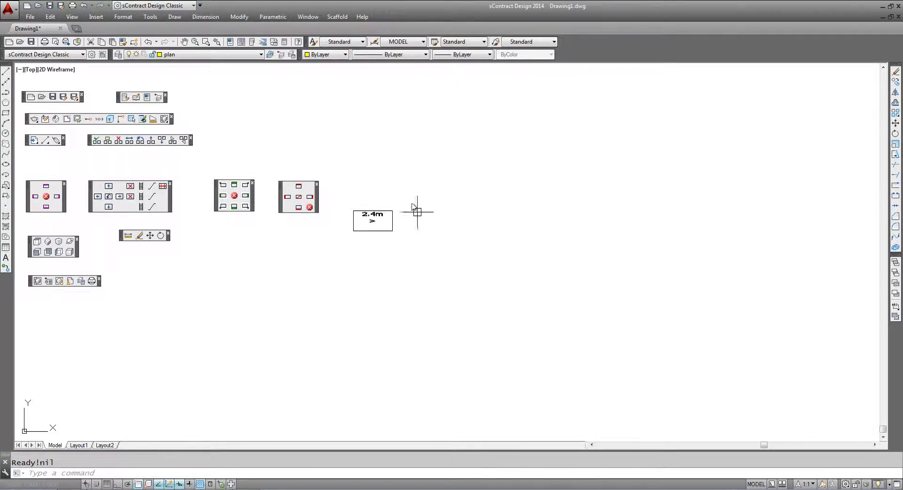
- In Design Setup's Extra Setup, choose jack Base Jack, top jack U-Head Jack 200, top handrail None
click(339, 18)
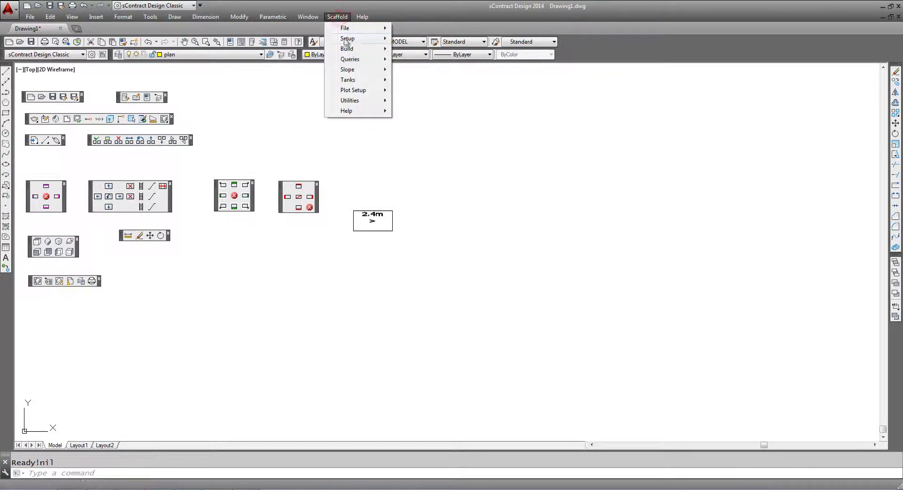
mouse_move(346, 42)
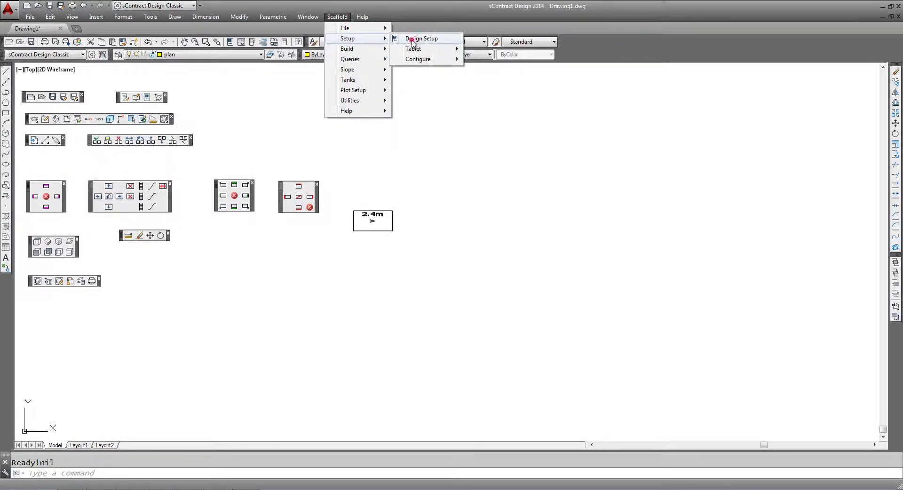
click(412, 40)
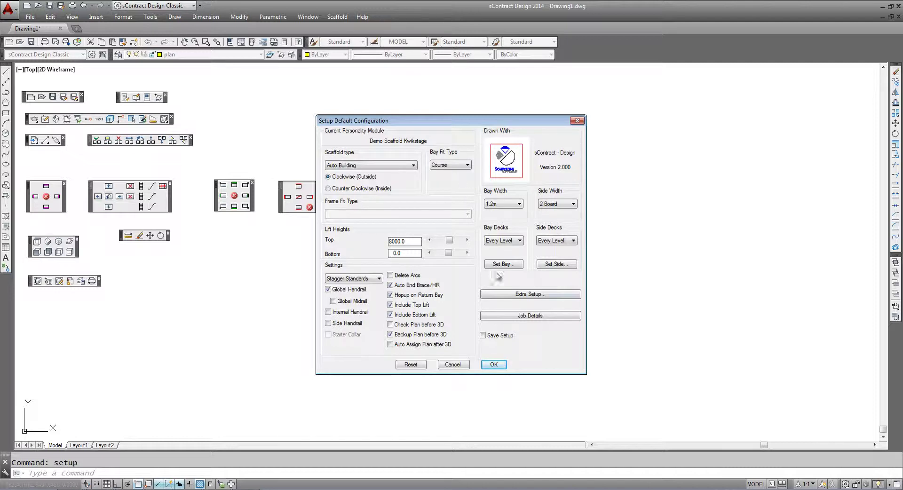
click(501, 295)
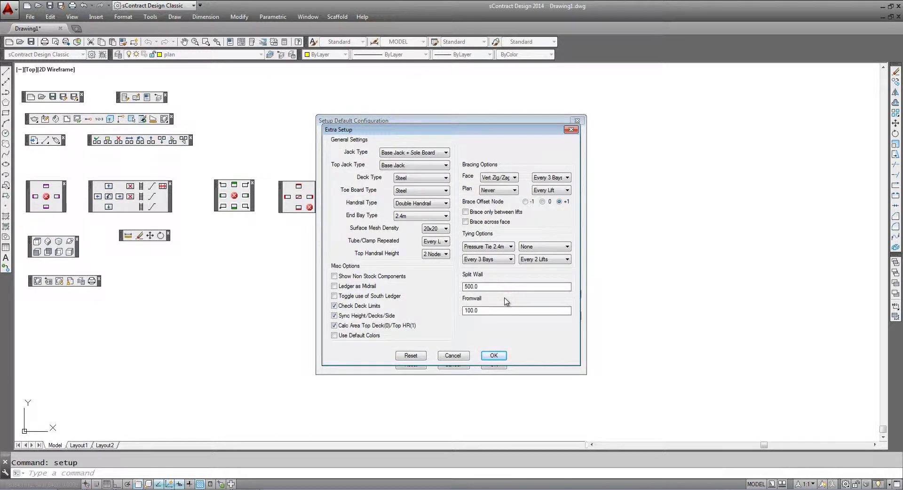
click(428, 153)
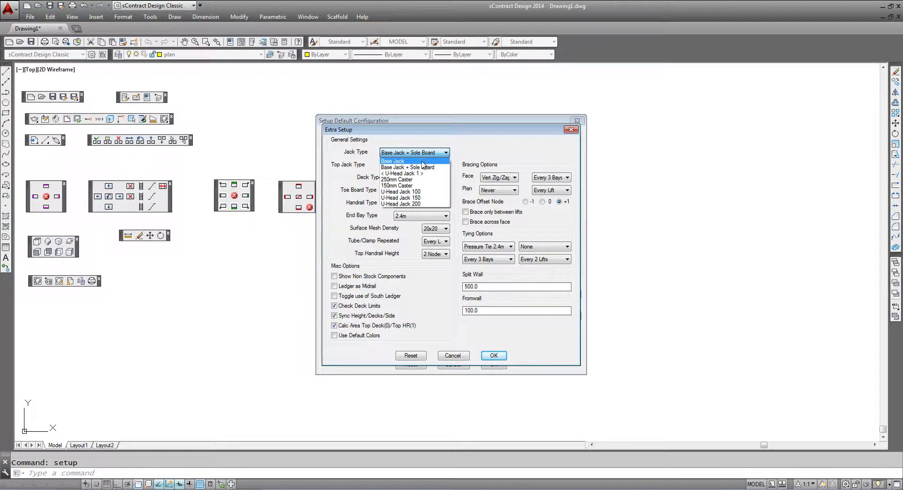
click(422, 162)
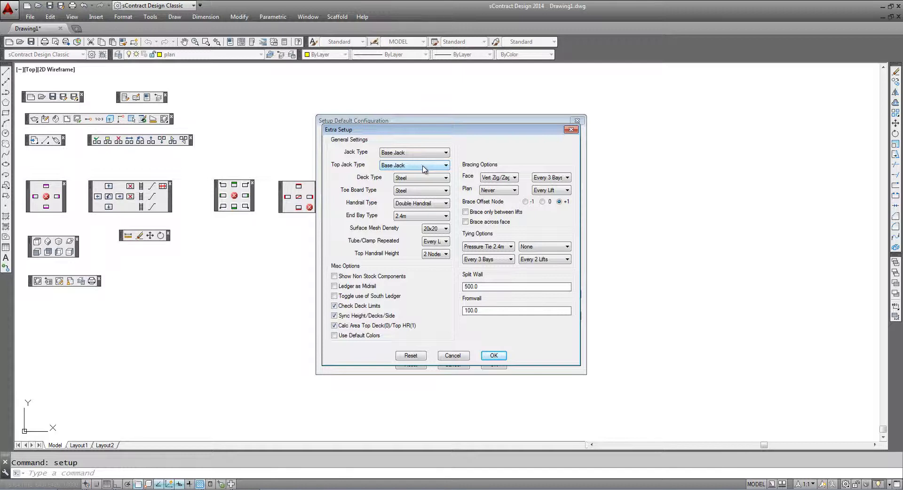
click(425, 167)
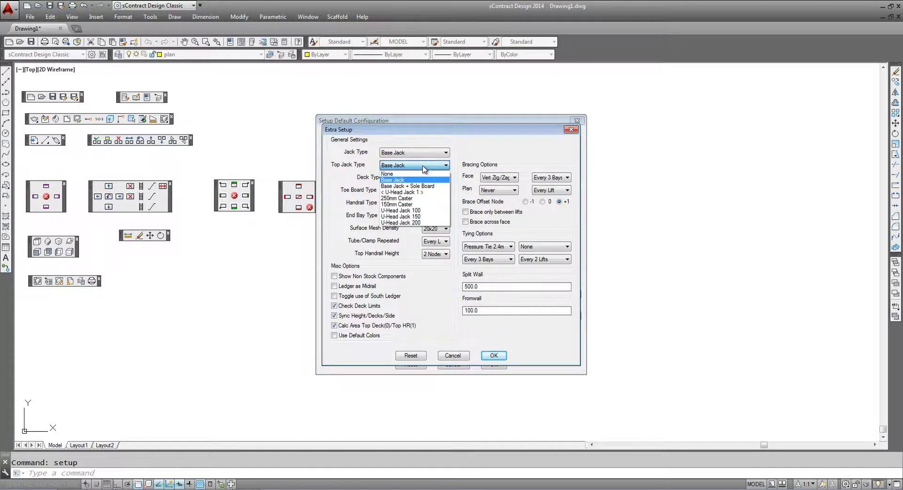
click(426, 223)
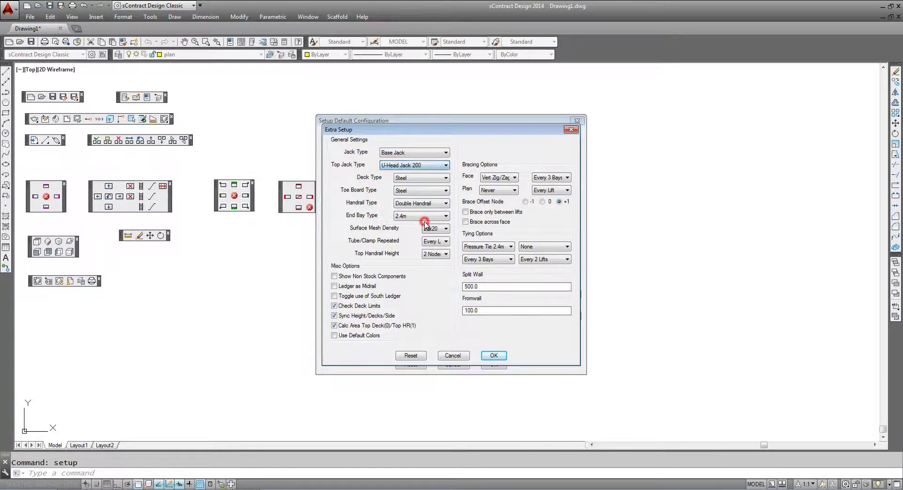
click(445, 255)
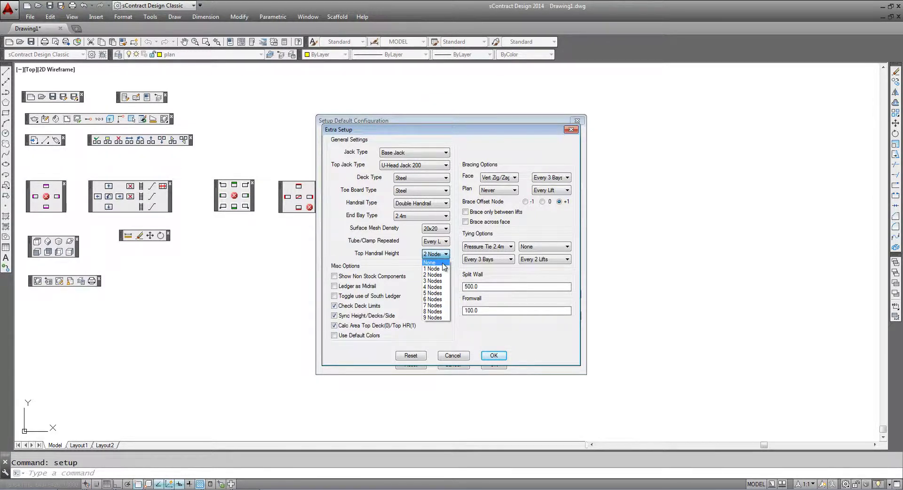
click(443, 263)
click(492, 355)
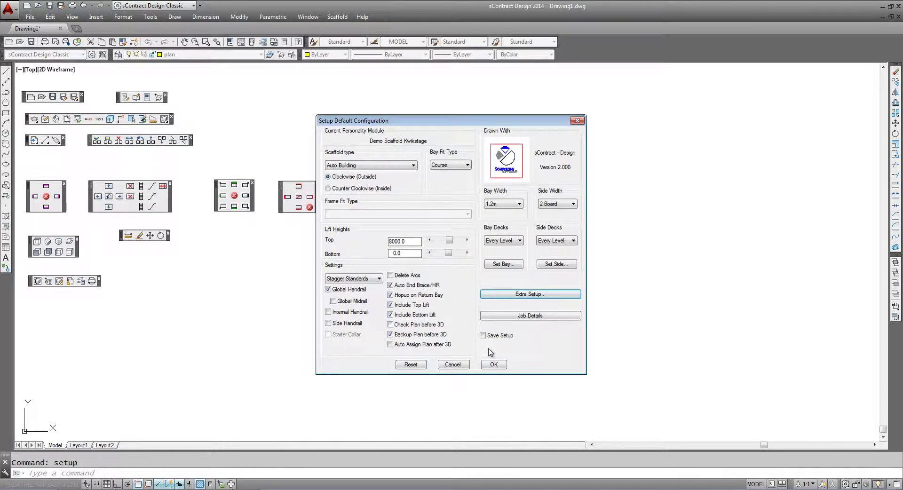
- Confirm the design setup, then configure a new wall: 5 custom bays, no side brackets, Ortho on
click(493, 365)
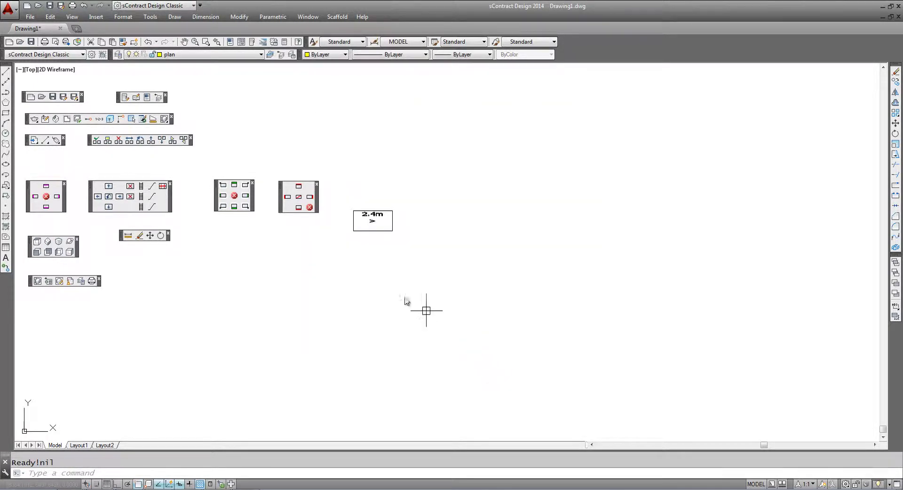
click(97, 141)
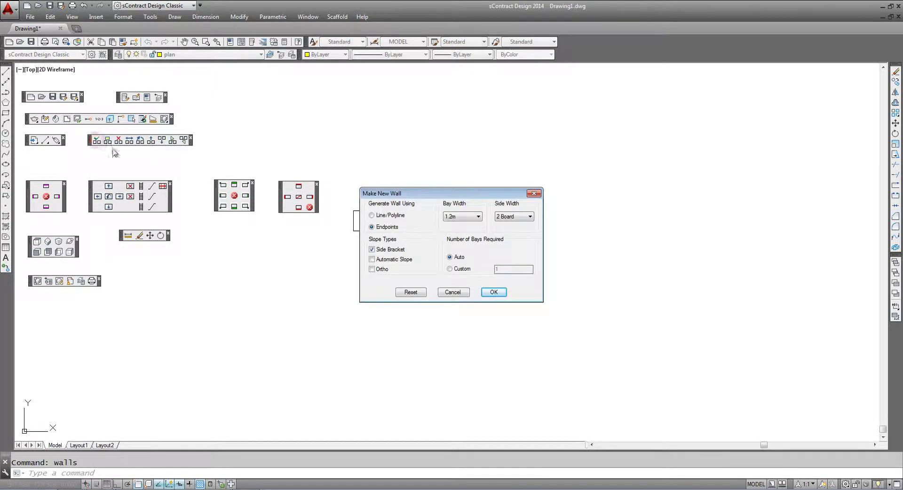
click(450, 269)
click(372, 249)
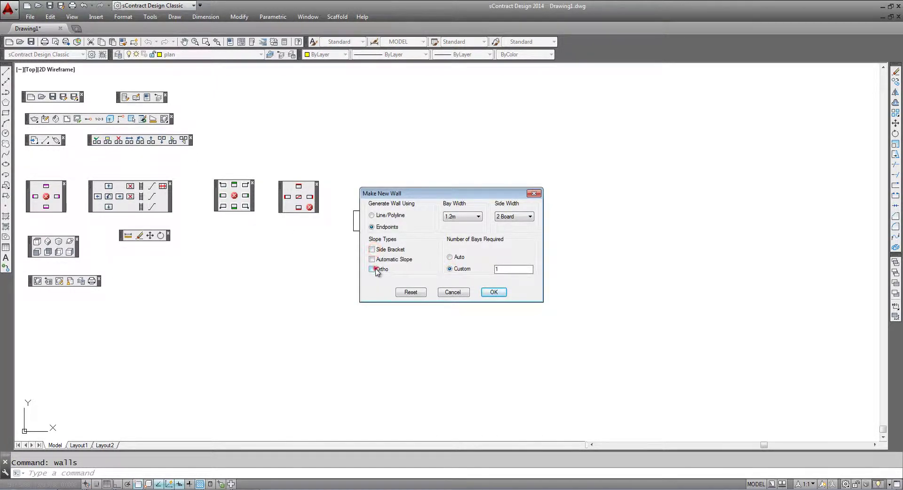
click(375, 270)
double_click(497, 269)
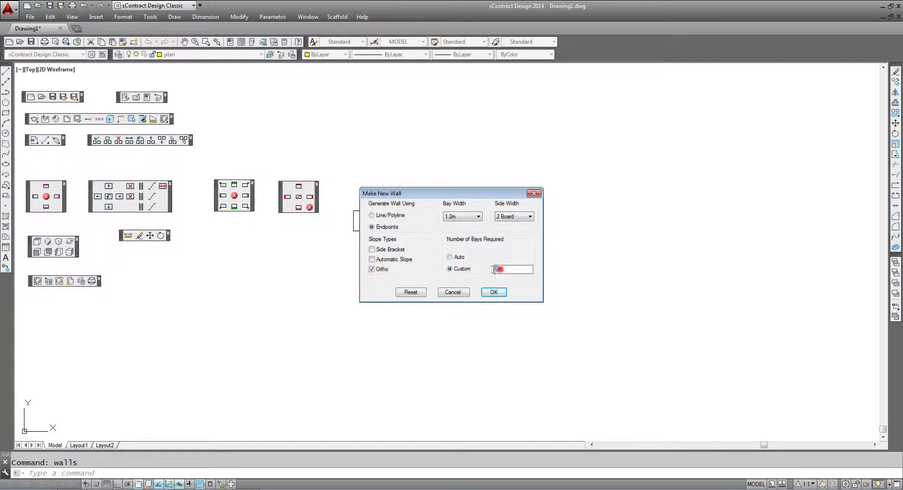
click(492, 293)
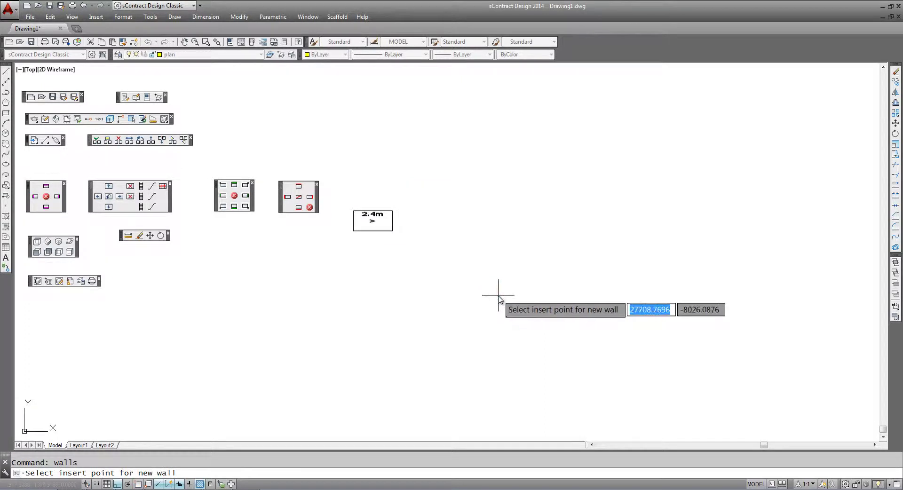
- Place the wall horizontally beside the 2.4m bay with every bay 1.8m long
click(467, 232)
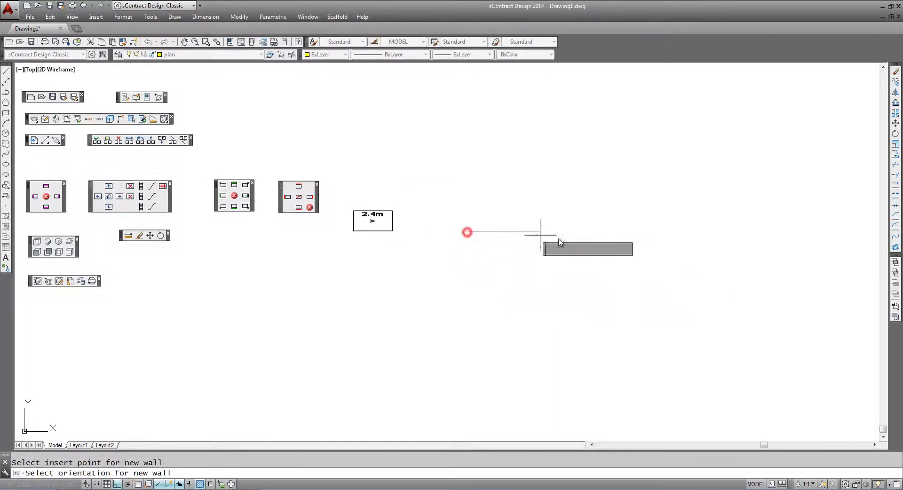
click(615, 236)
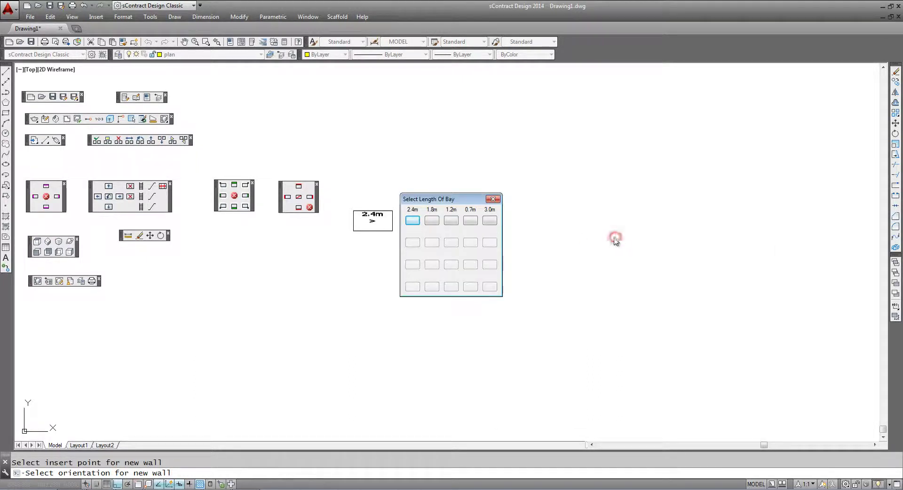
click(434, 223)
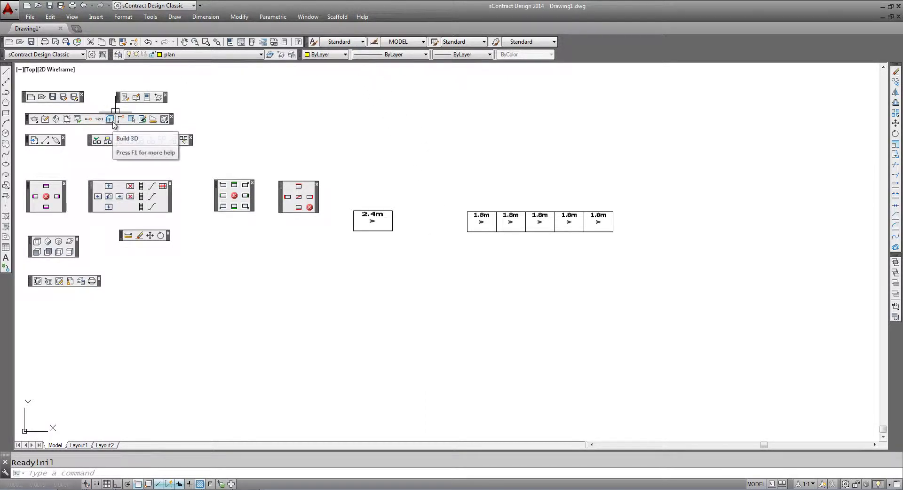
- Add section A with default display options through the middle 1.8m bay
click(90, 121)
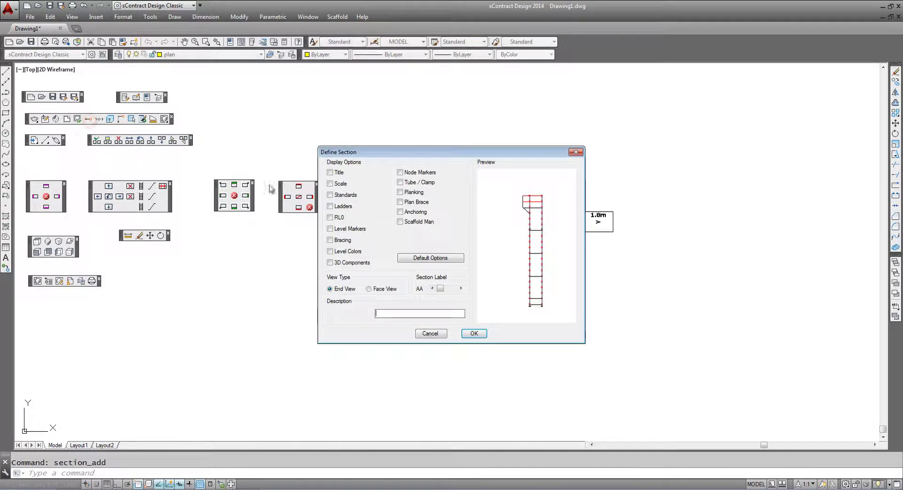
click(424, 258)
click(474, 333)
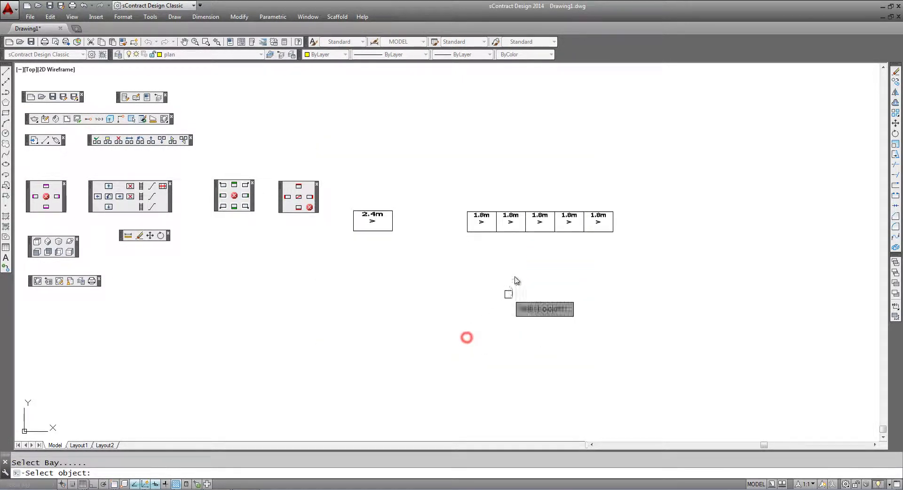
click(539, 226)
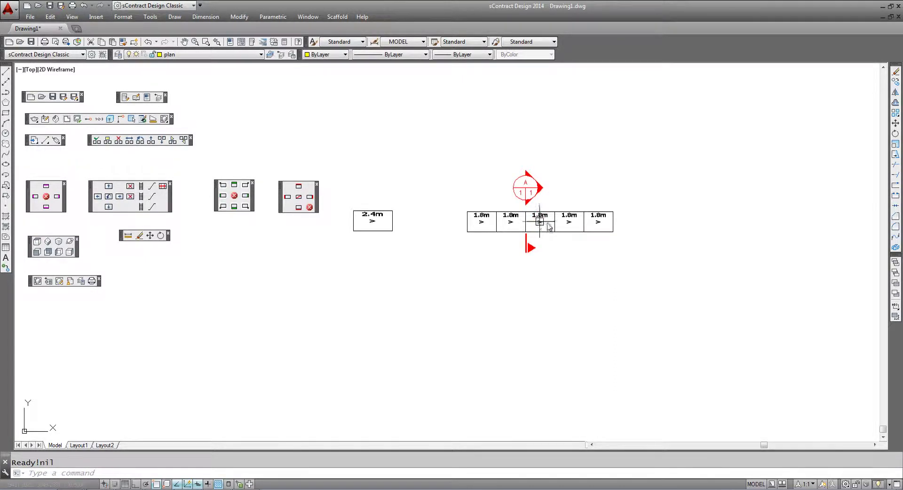
- Build all bays in 3D, backing up the 2D plan as a block
click(109, 120)
click(444, 253)
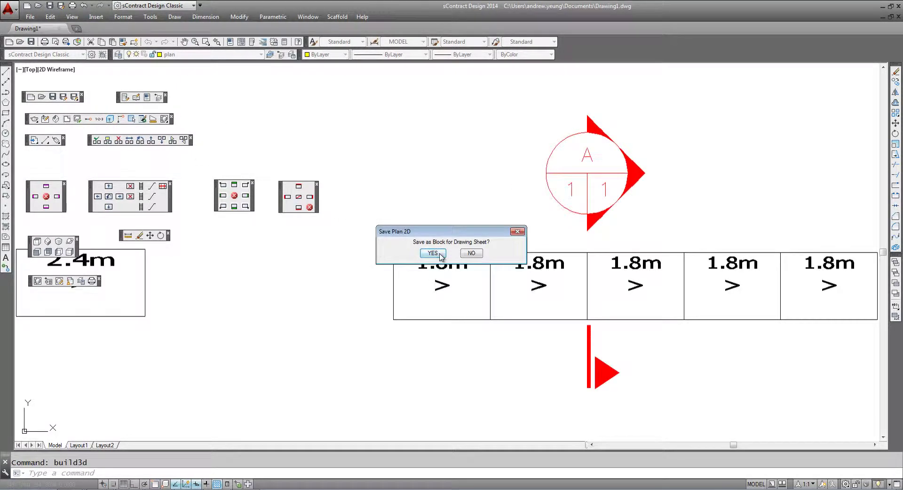
click(432, 253)
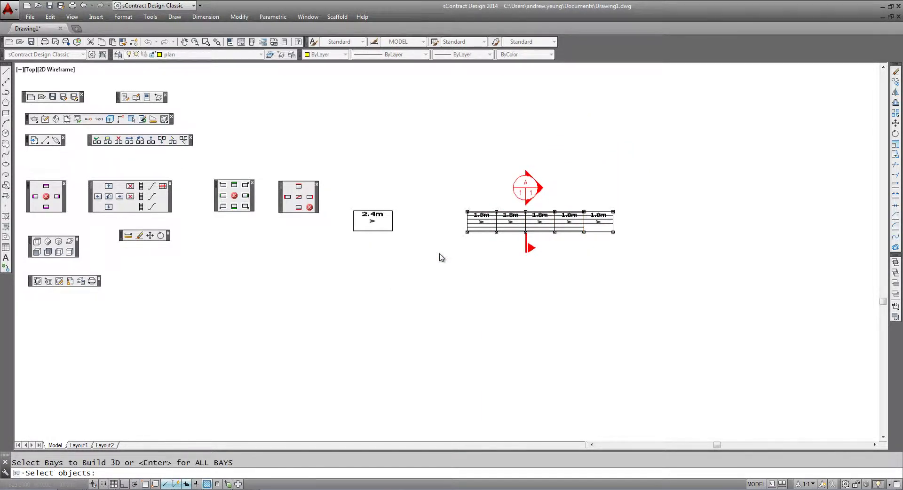
key(Return)
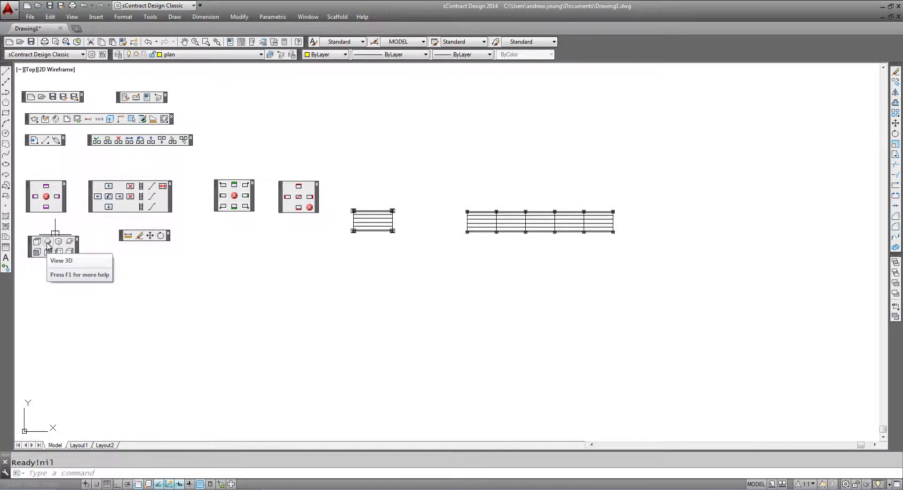
- View the scaffolds in 3D isometric and pan and zoom to frame both models
click(47, 242)
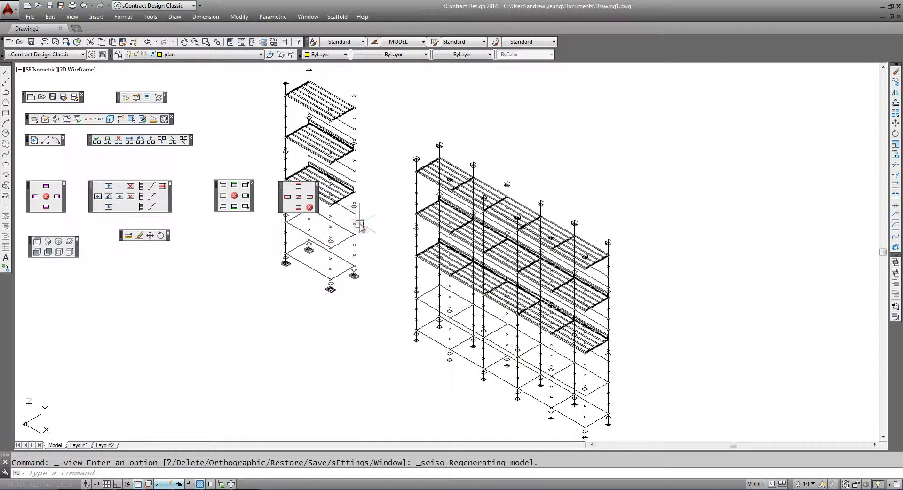
middle_drag(360, 226, 449, 249)
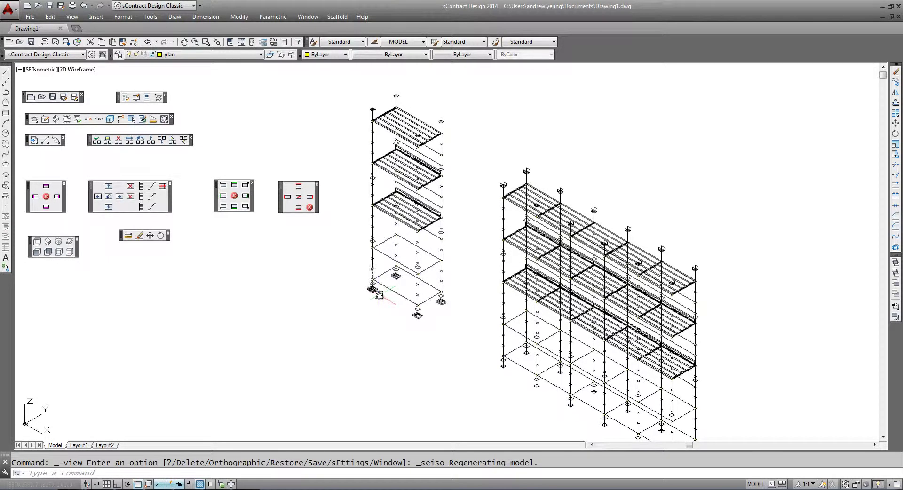
scroll(379, 295, up, 5)
scroll(379, 295, down, 5)
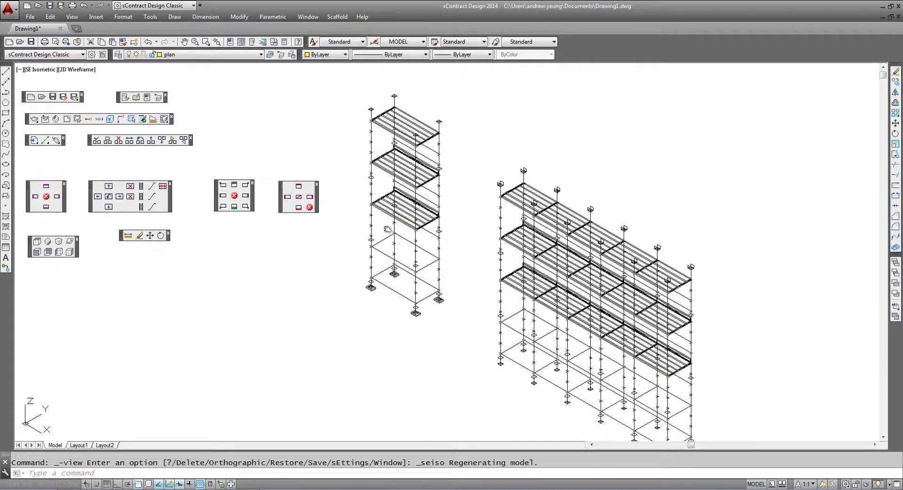
middle_drag(387, 229, 399, 257)
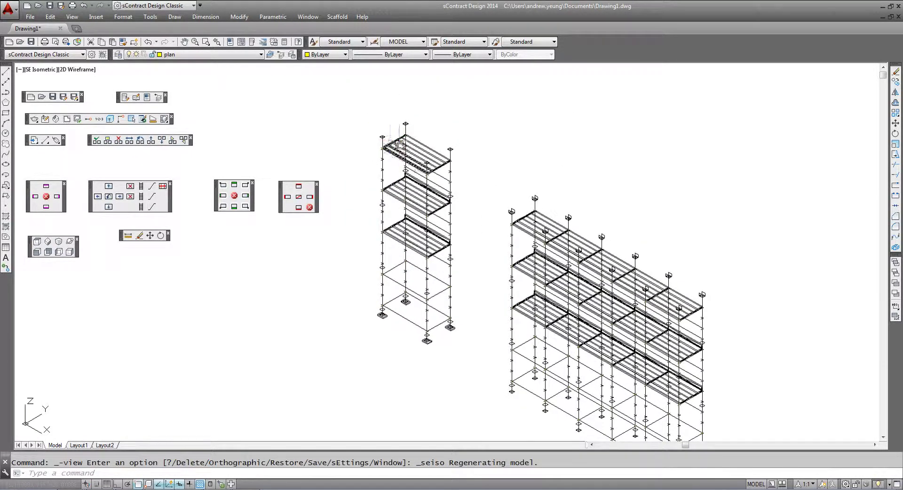
scroll(385, 143, up, 4)
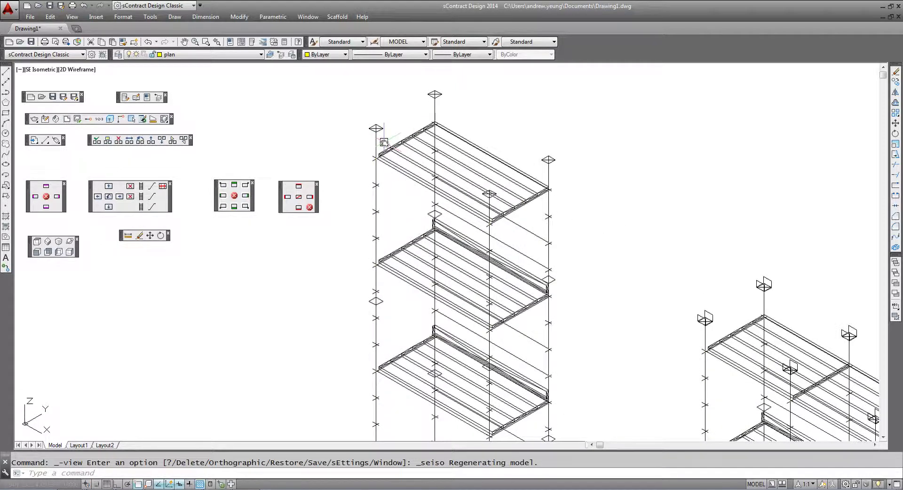
scroll(442, 151, down, 3)
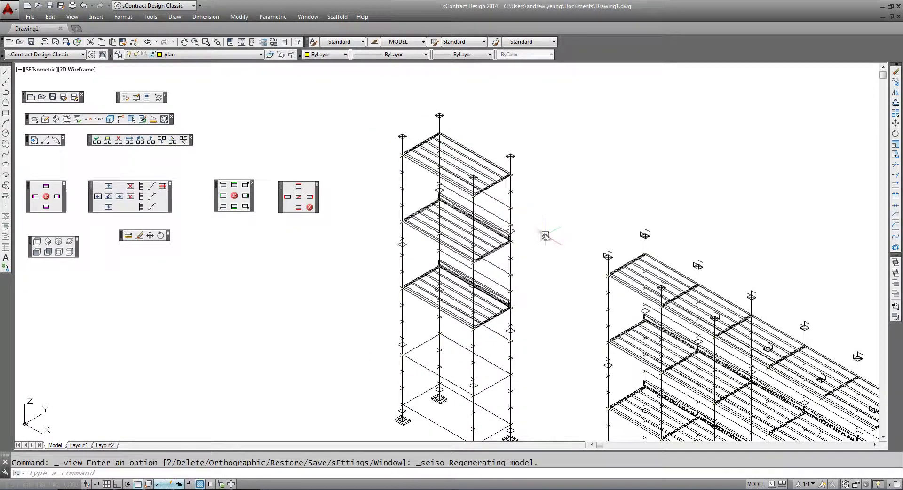
middle_drag(523, 200, 491, 171)
middle_drag(493, 238, 447, 177)
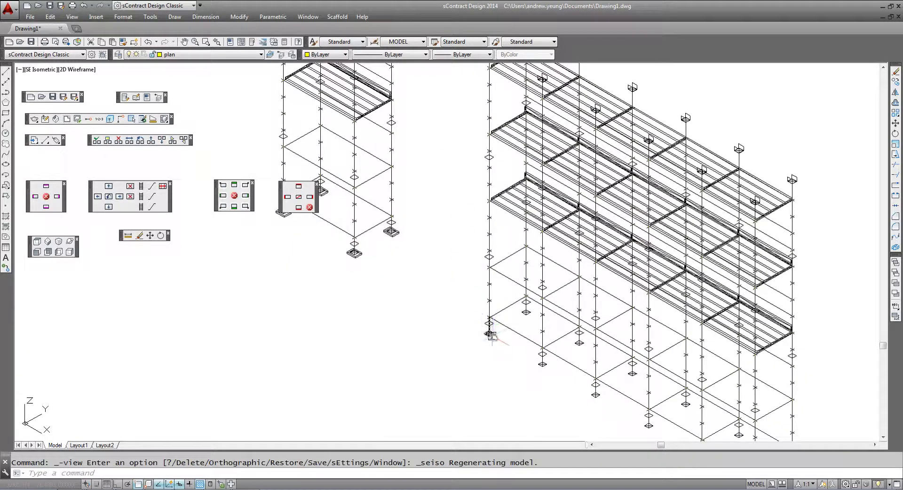
middle_drag(527, 207, 541, 278)
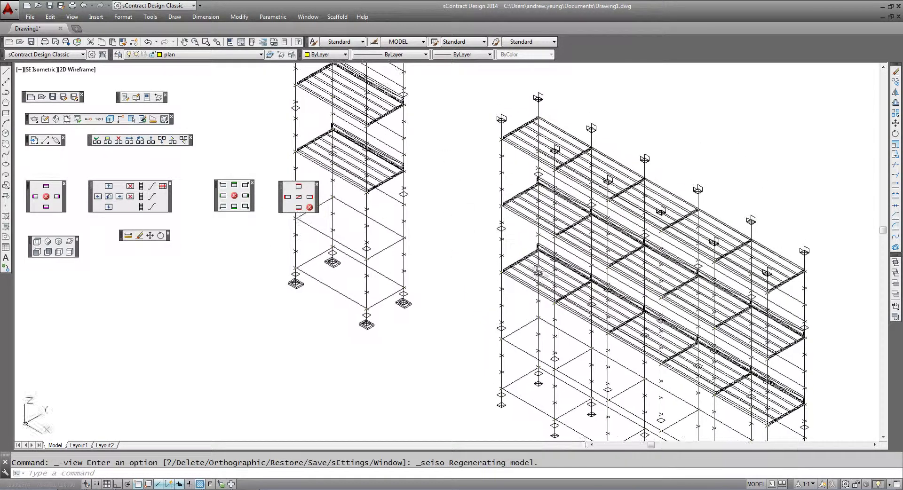
middle_drag(542, 237, 537, 281)
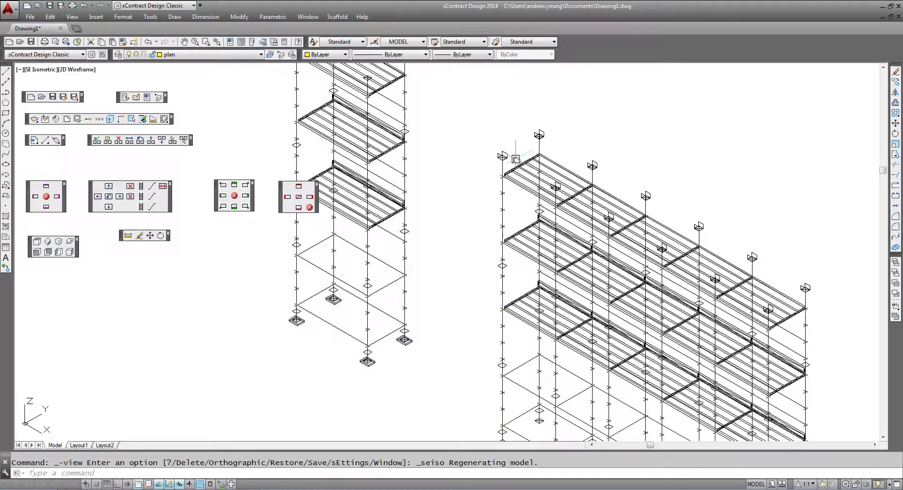
scroll(515, 155, up, 4)
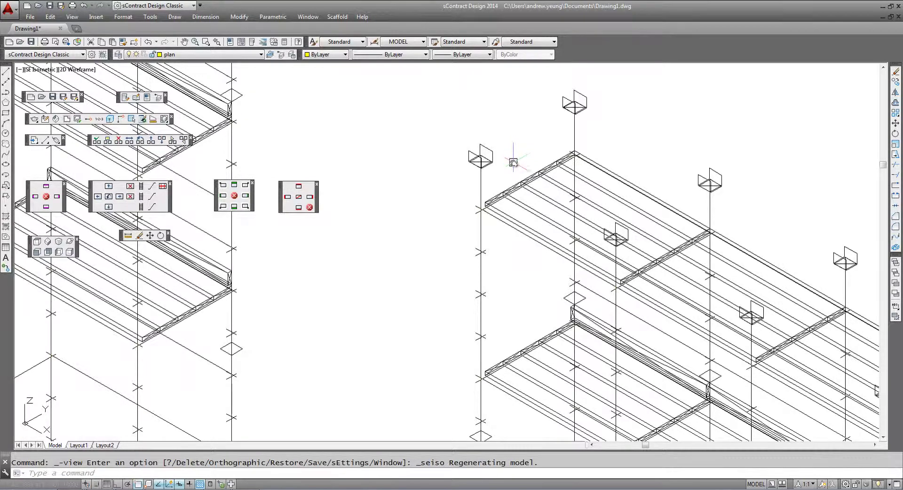
scroll(513, 160, down, 2)
scroll(514, 162, down, 2)
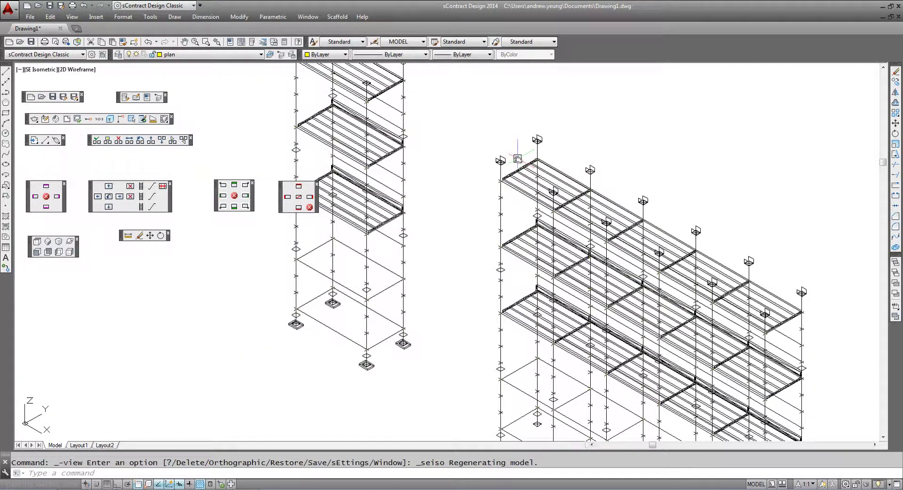
middle_drag(518, 161, 513, 207)
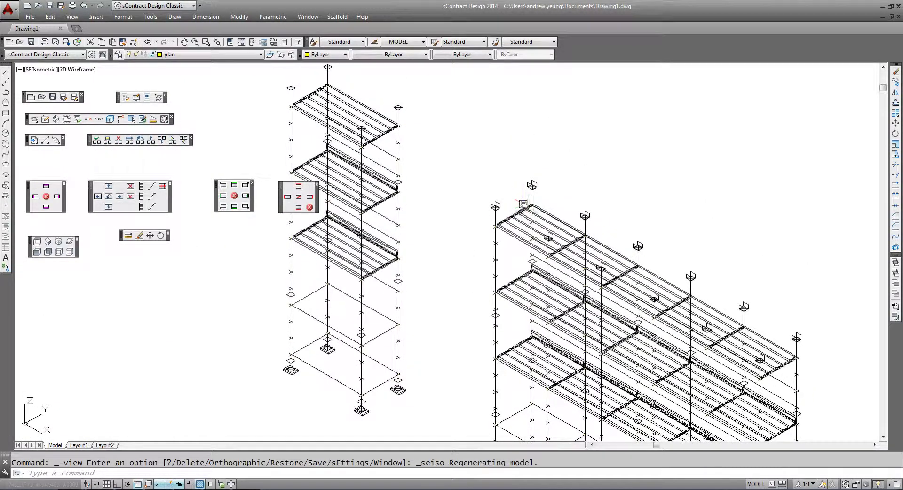
middle_drag(609, 247, 532, 207)
middle_drag(652, 226, 521, 152)
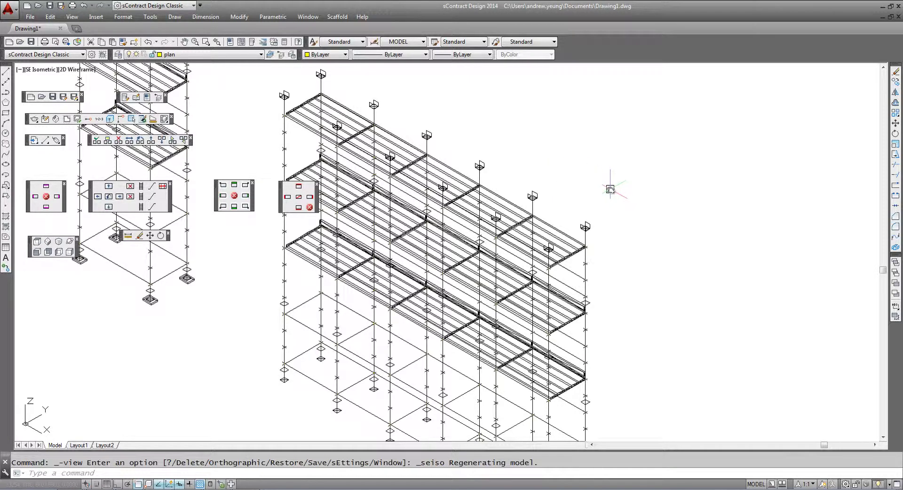
- Switch to a top plan view and zoom out so both bays fit
click(49, 247)
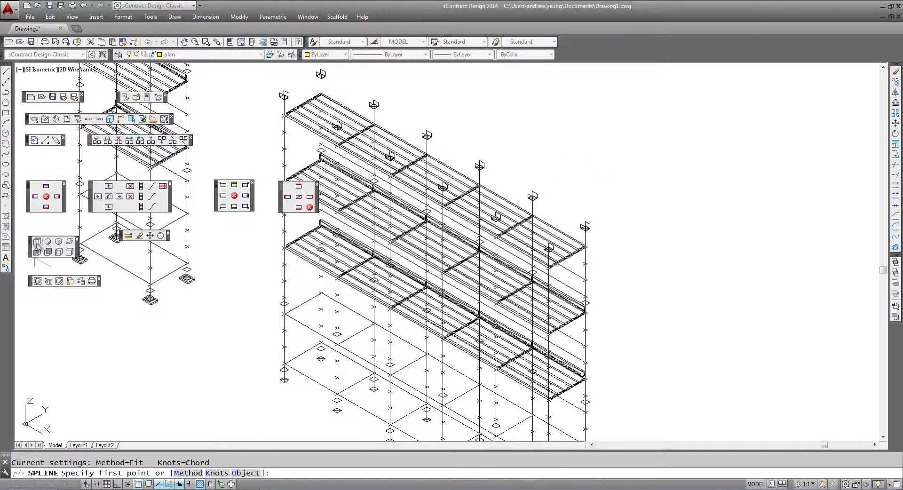
click(37, 242)
scroll(447, 336, down, 2)
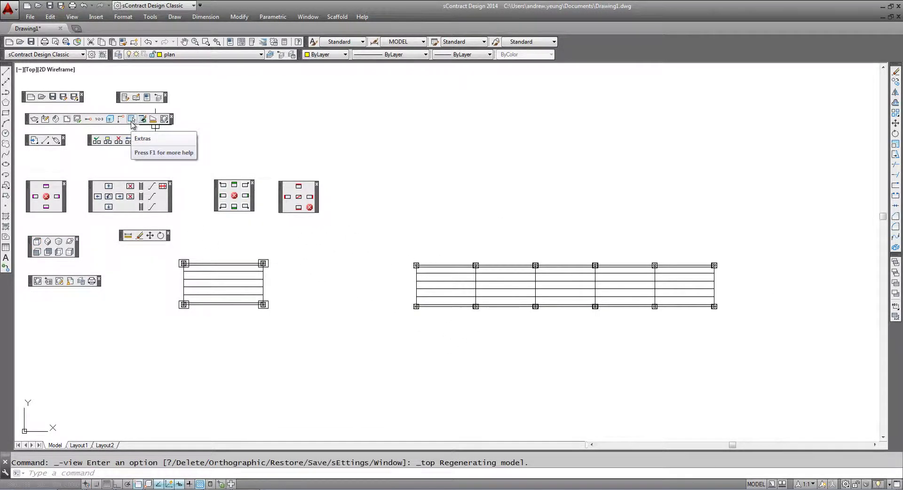
- Load section AA at 1x scale into model space, placing it right of the plans
click(49, 281)
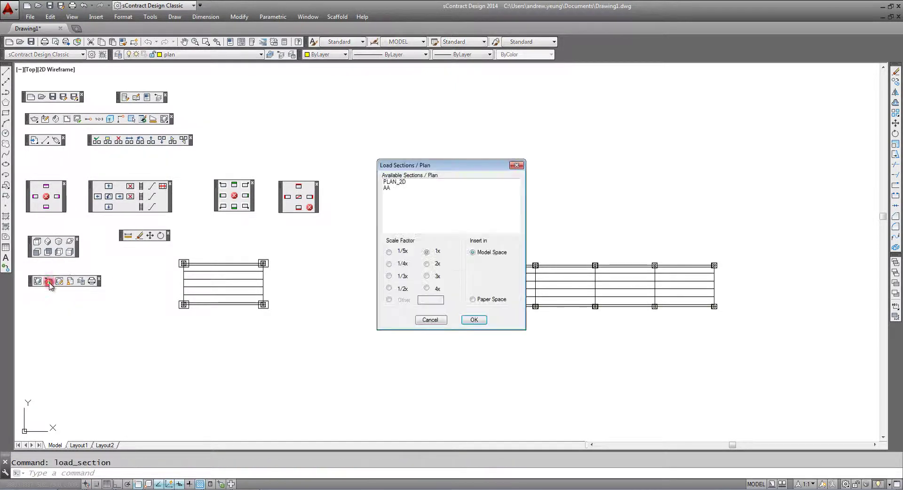
click(392, 188)
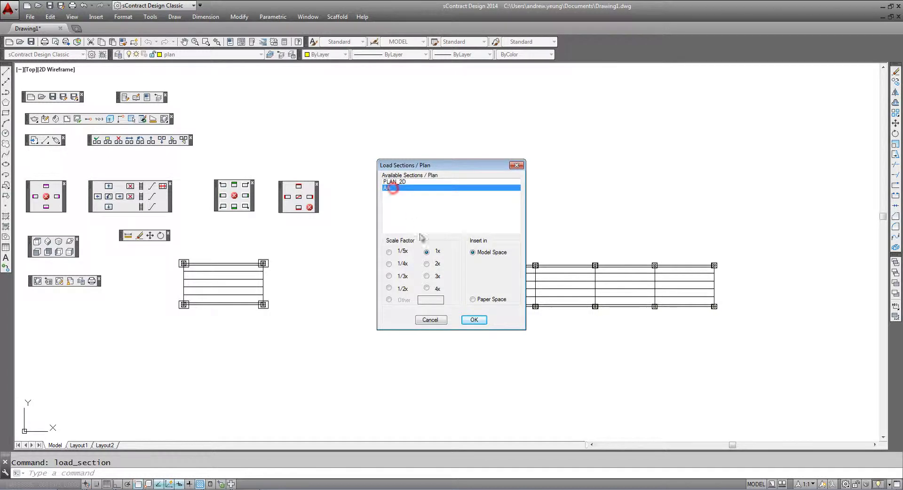
click(472, 321)
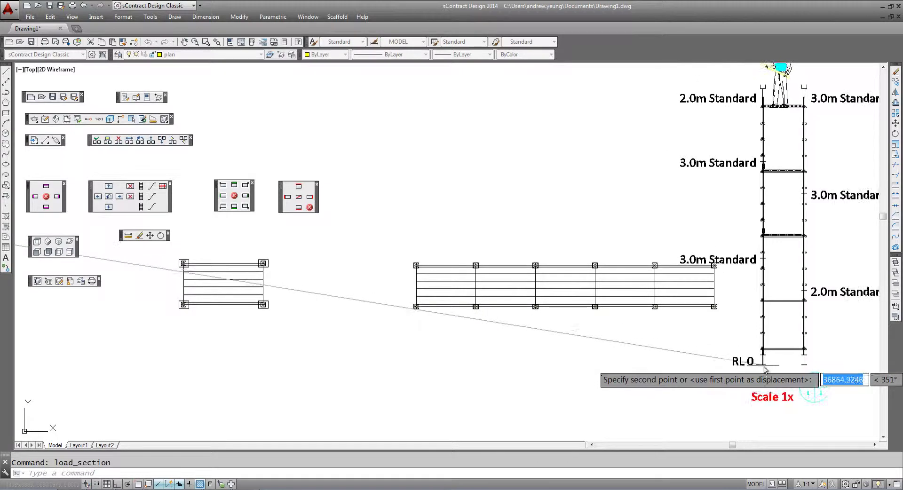
click(765, 358)
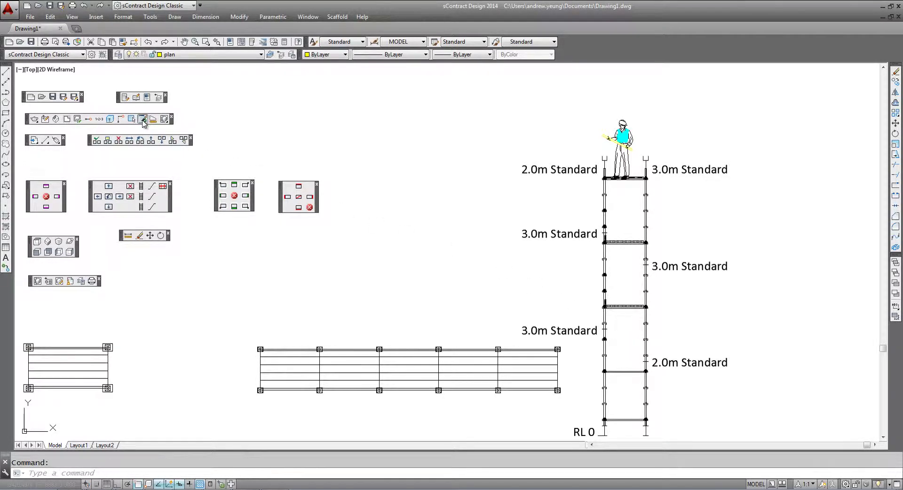
click(143, 120)
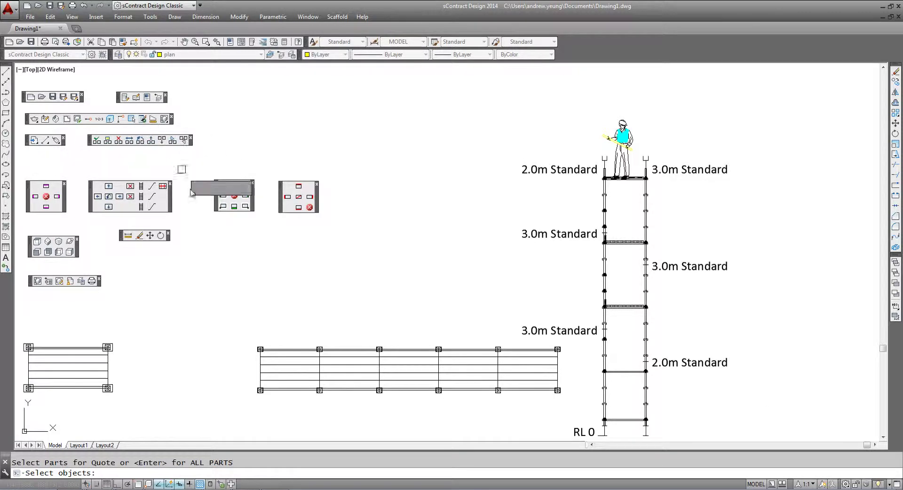
key(Return)
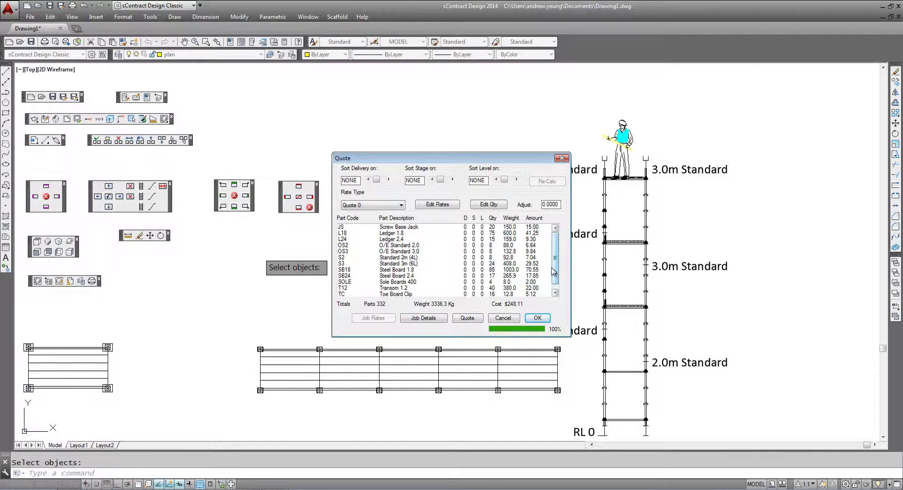
scroll(554, 272, down, 1)
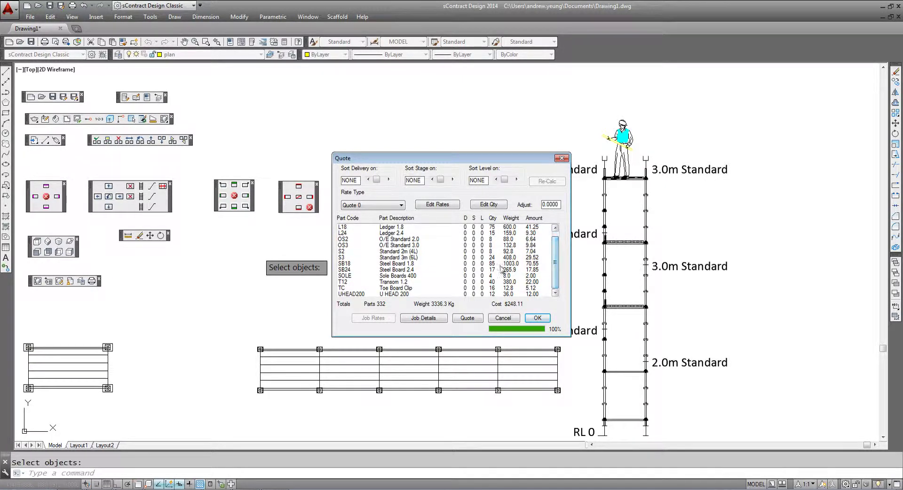
click(387, 295)
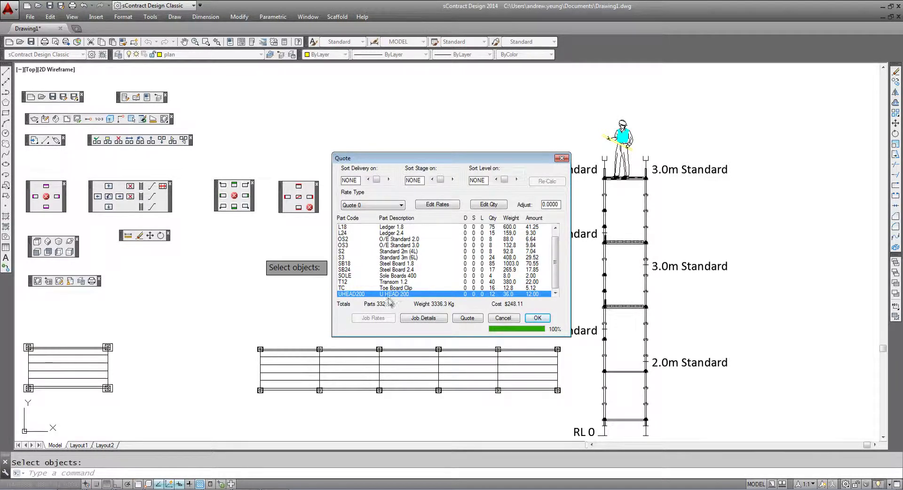
click(503, 319)
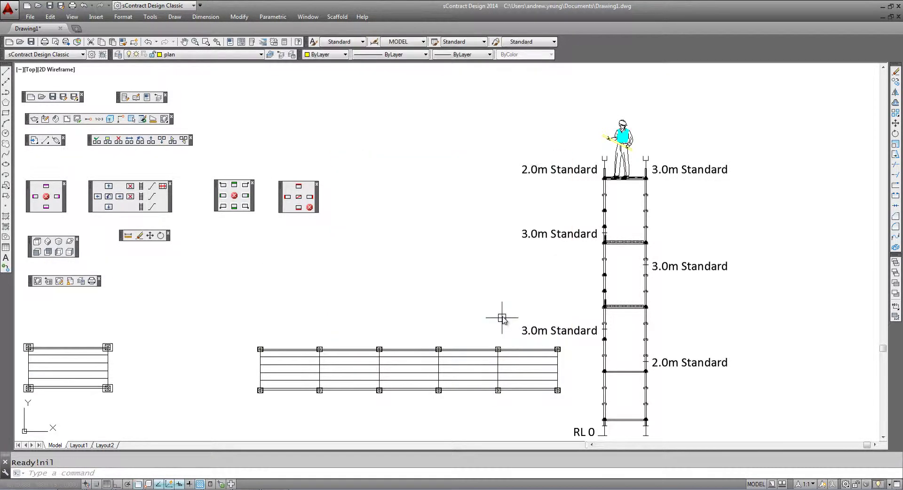
- In SE isometric view, quote just two selected screw base jacks
click(48, 243)
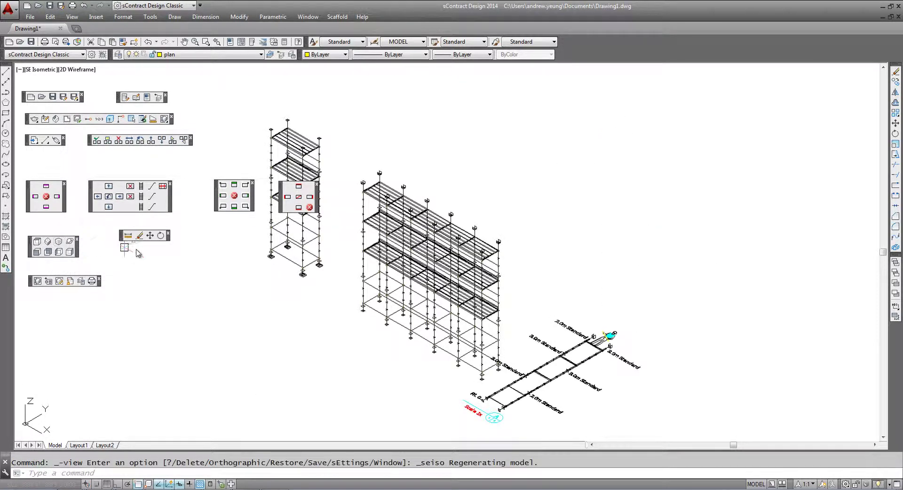
click(142, 119)
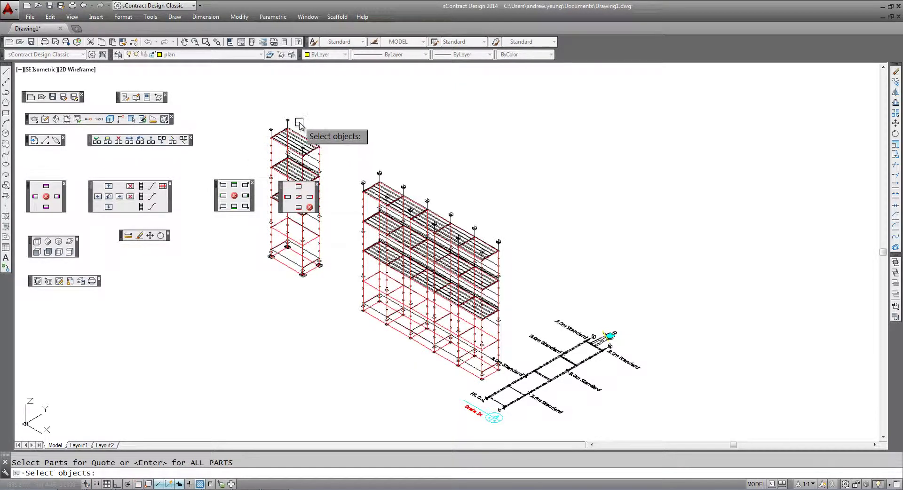
scroll(301, 124, up, 2)
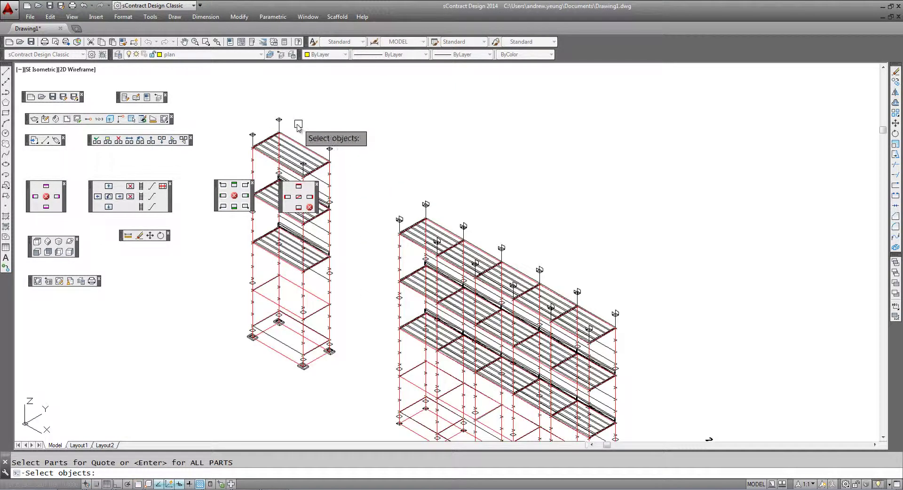
click(279, 120)
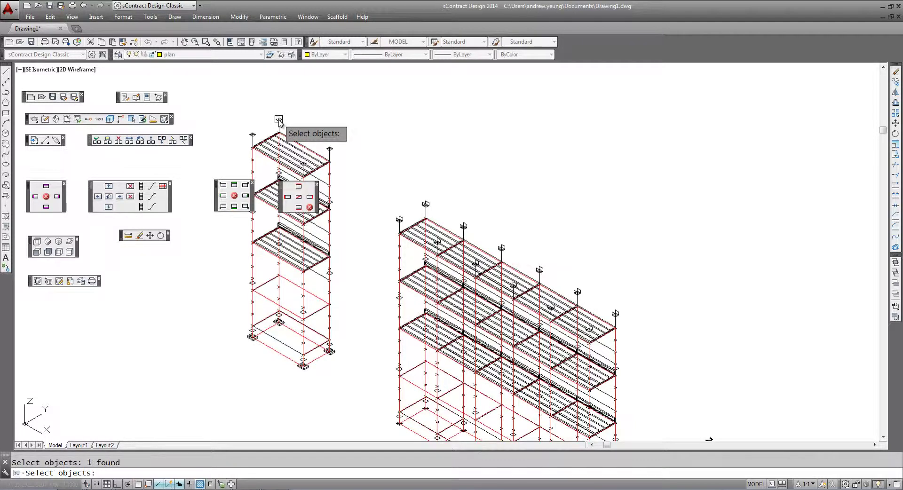
click(253, 135)
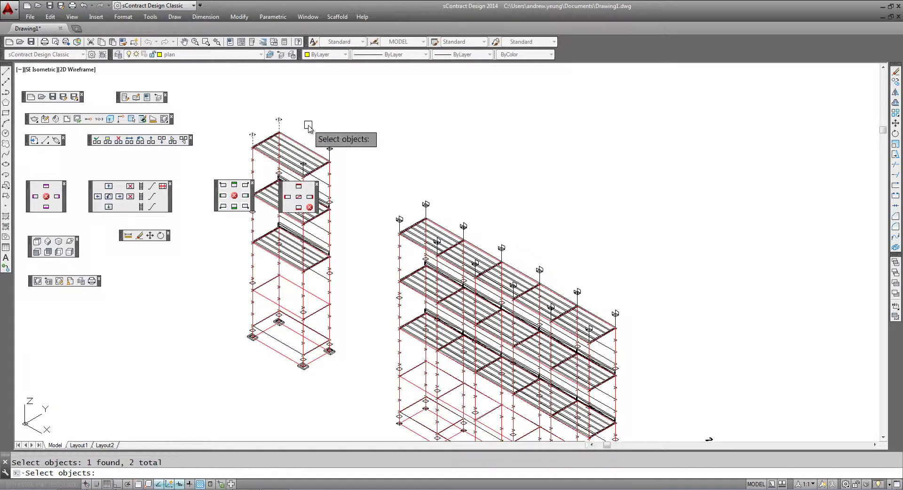
key(Return)
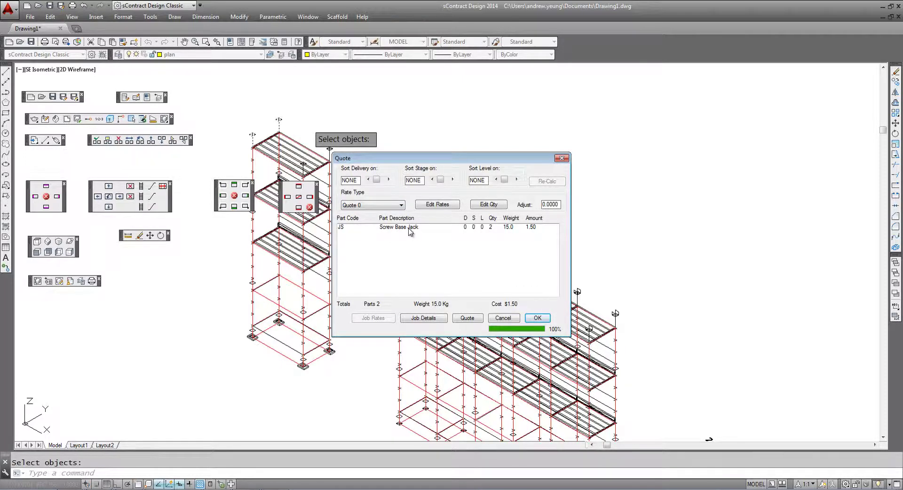
- Close the base jack quote and repeat the quote for two U HEAD 200 jacks
click(503, 318)
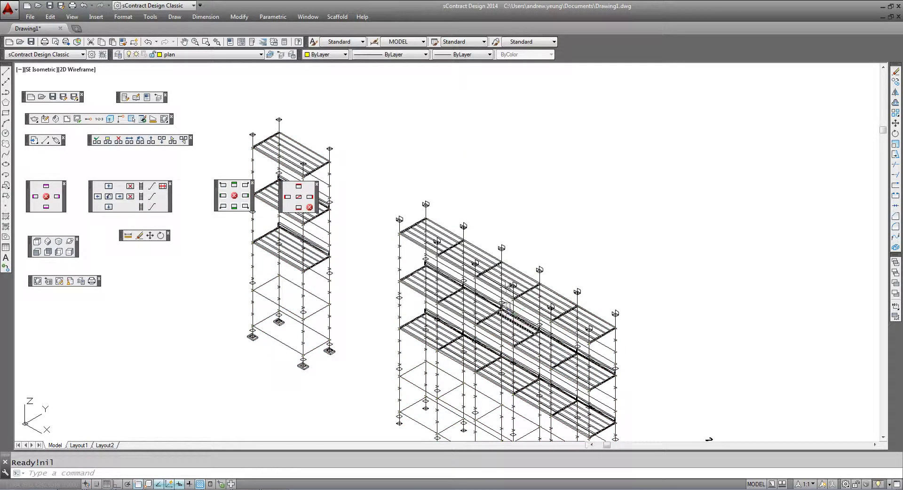
right_click(511, 231)
click(531, 235)
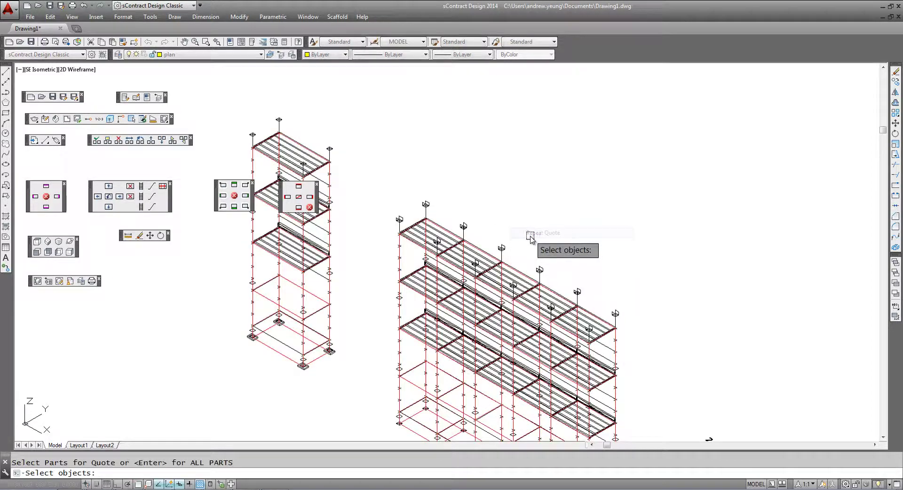
click(425, 204)
click(400, 219)
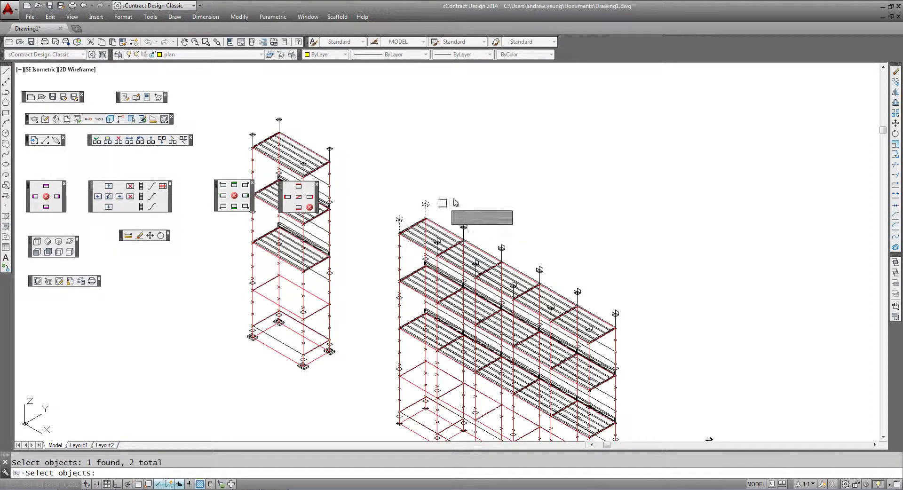
key(Return)
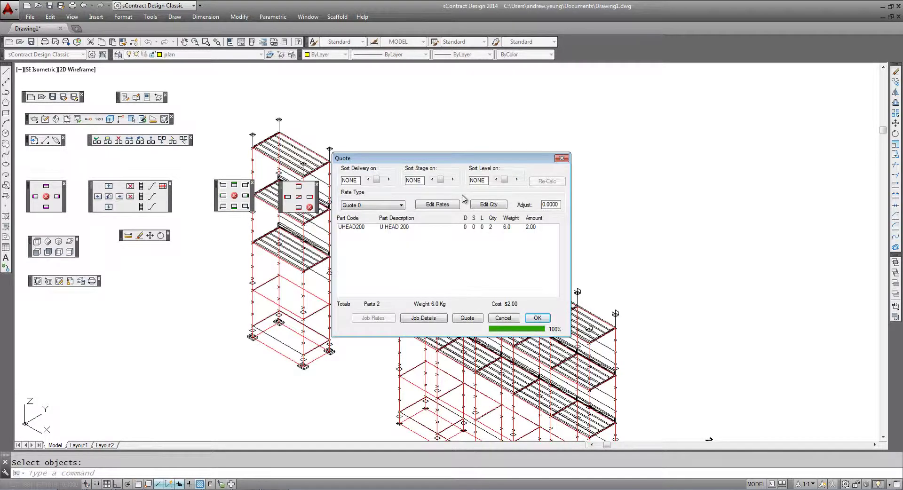